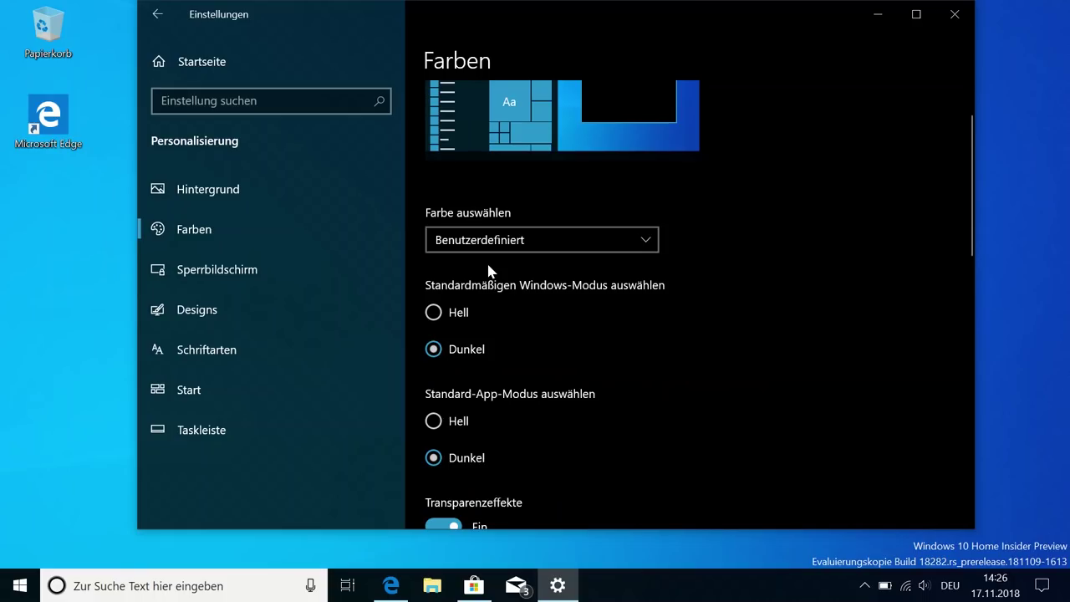
Set the default Windows mode to Hell and narrow the Start menu to a single column of tile groups
click(433, 313)
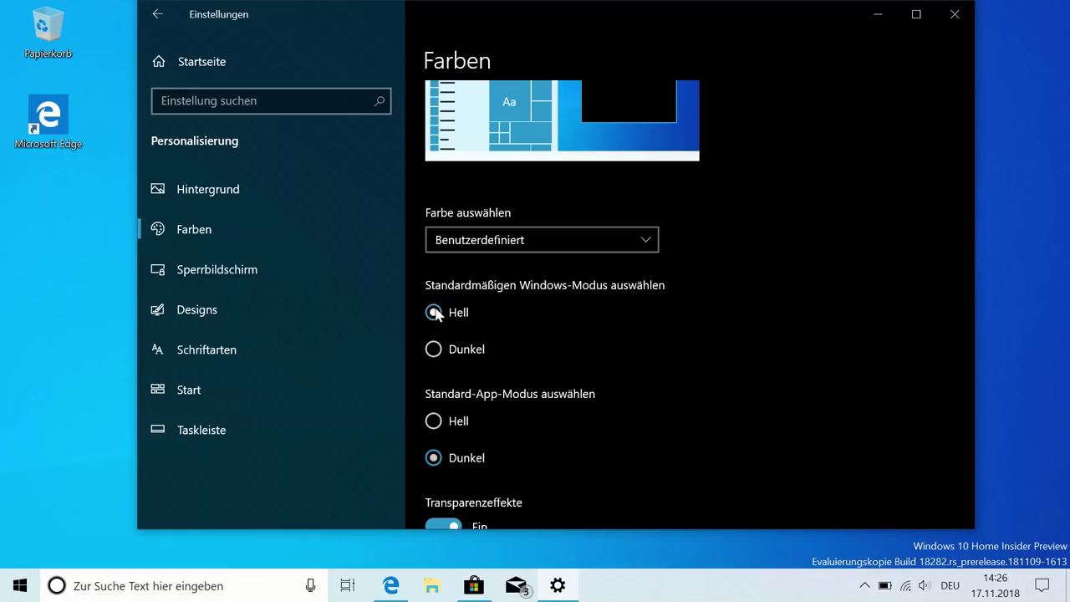
key(super)
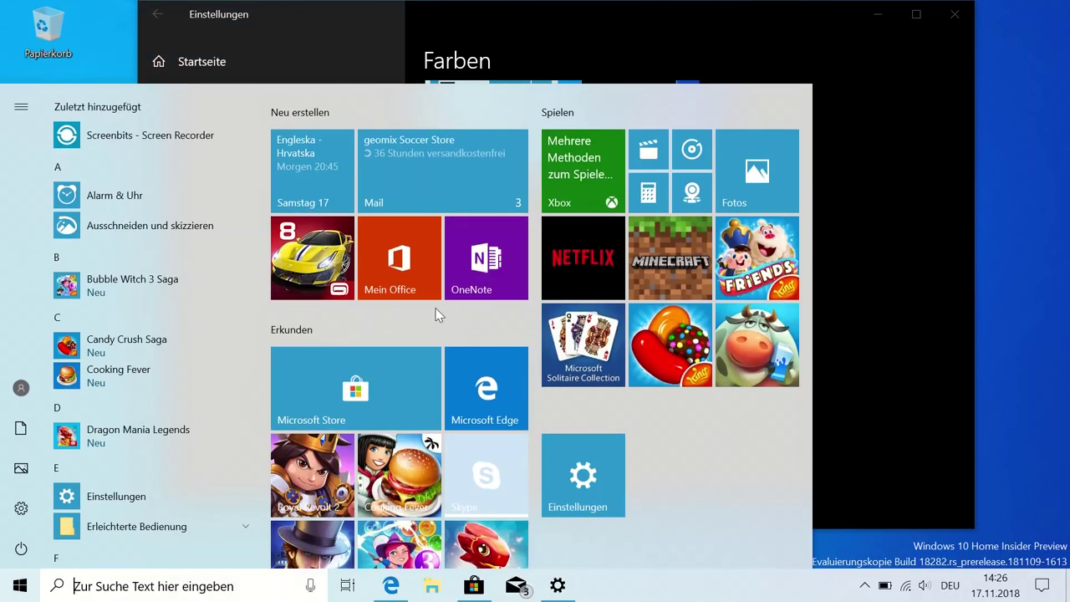
scroll(543, 418, down, 2)
scroll(571, 502, up, 2)
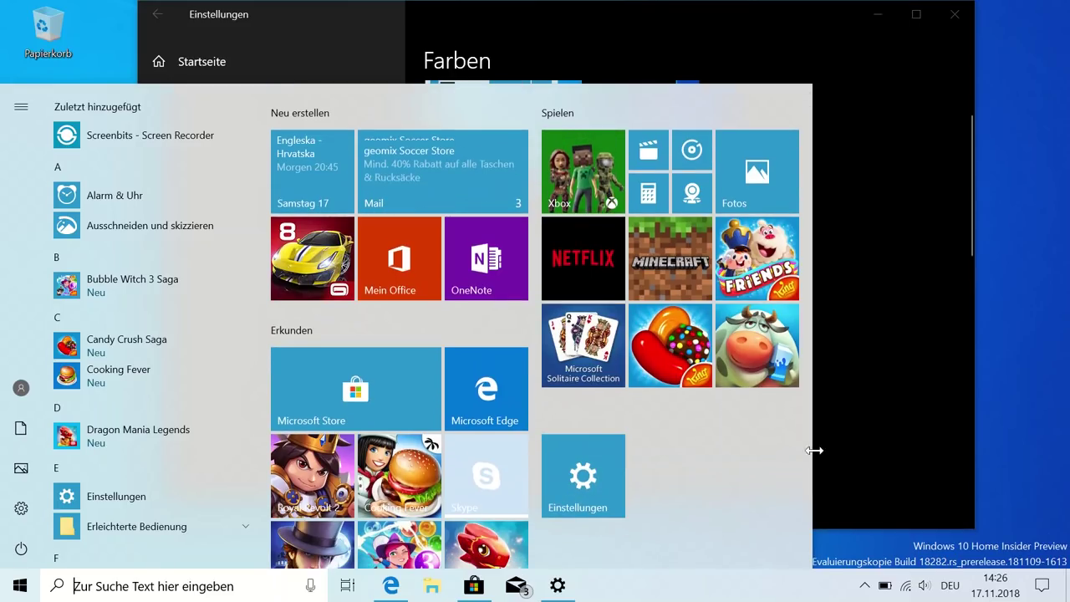
drag(811, 447, 602, 433)
click(654, 391)
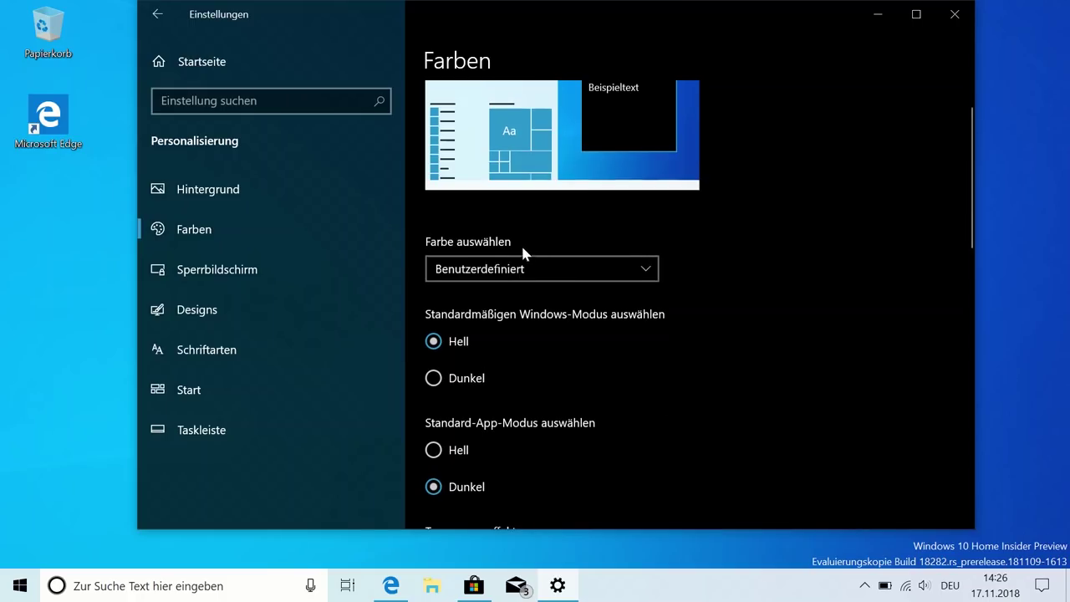
Set the overall color choice on the Farben page to Hell
click(527, 269)
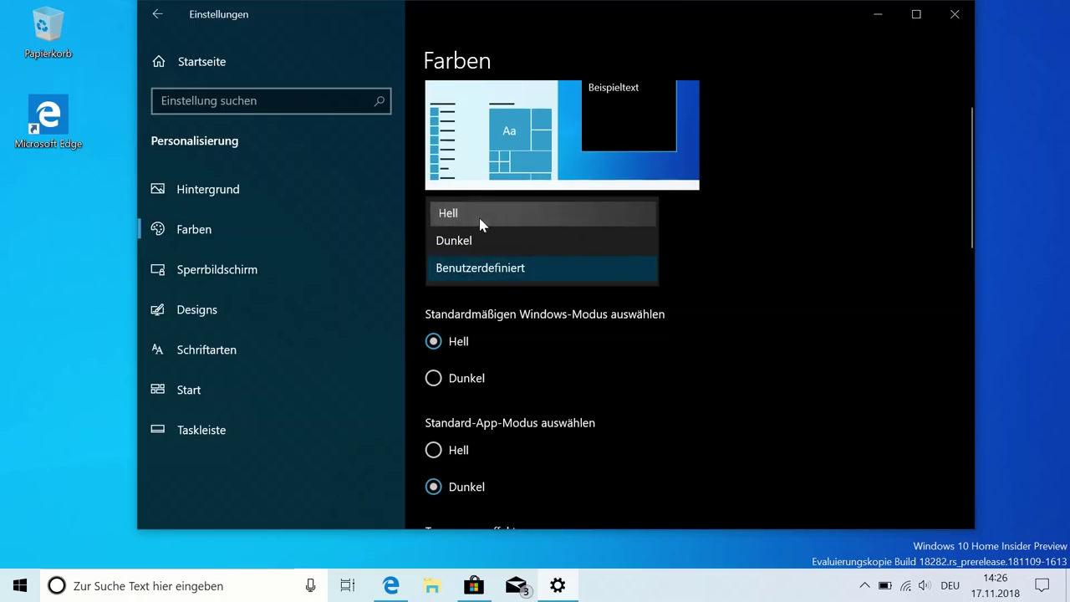
click(480, 219)
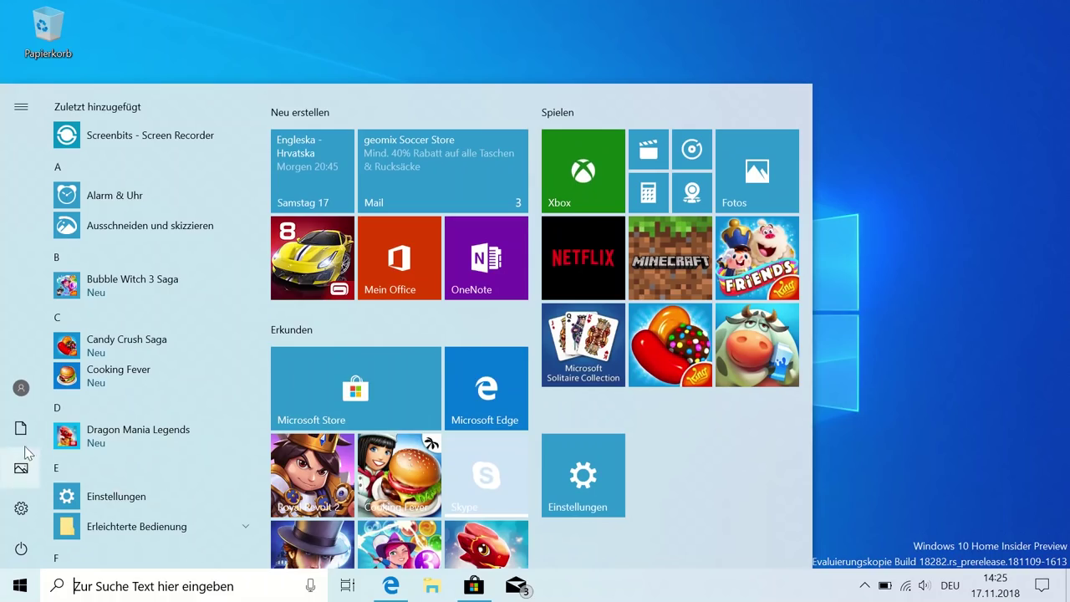
Open the Farben page of the Personalisierung settings and bring the color choice into view
click(21, 510)
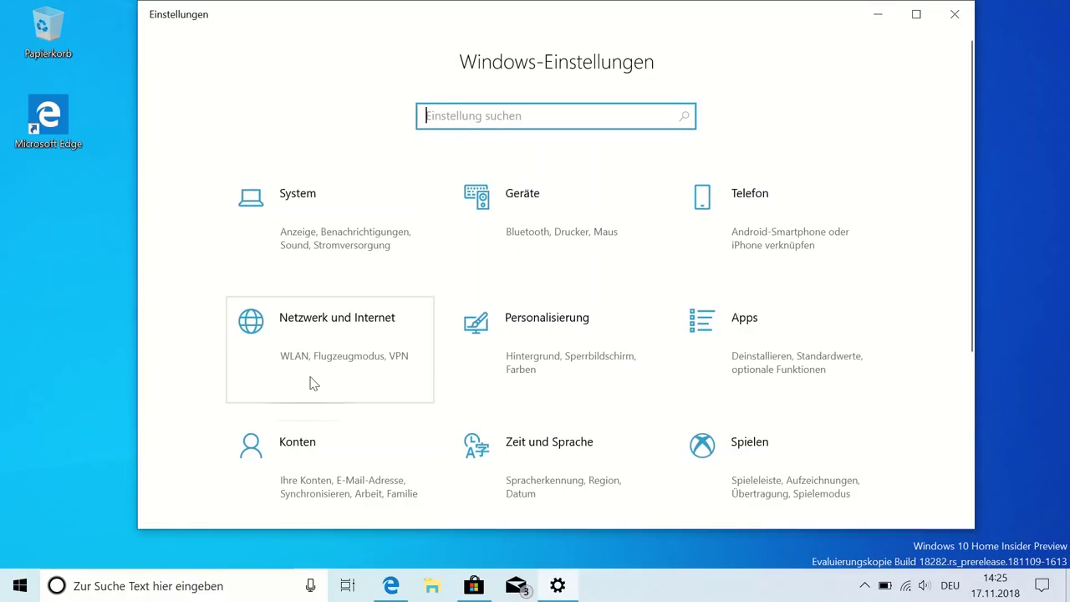
click(512, 324)
scroll(491, 316, down, 3)
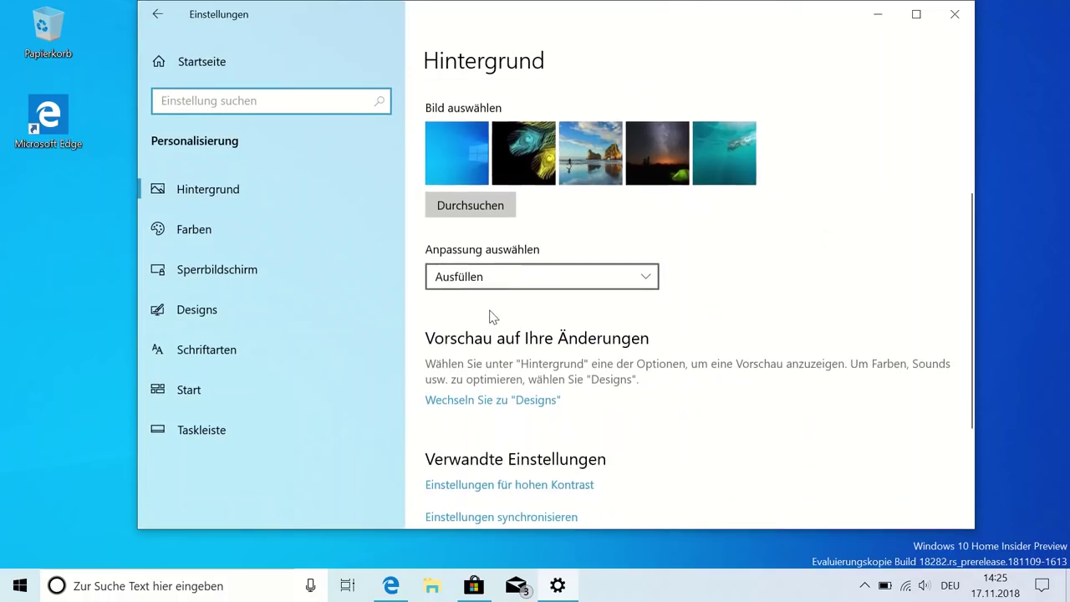
click(216, 238)
click(510, 318)
scroll(679, 351, down, 2)
scroll(685, 355, down, 1)
Set the color choice to Dunkel, viewing the Start menu before and after the change
key(super)
key(super)
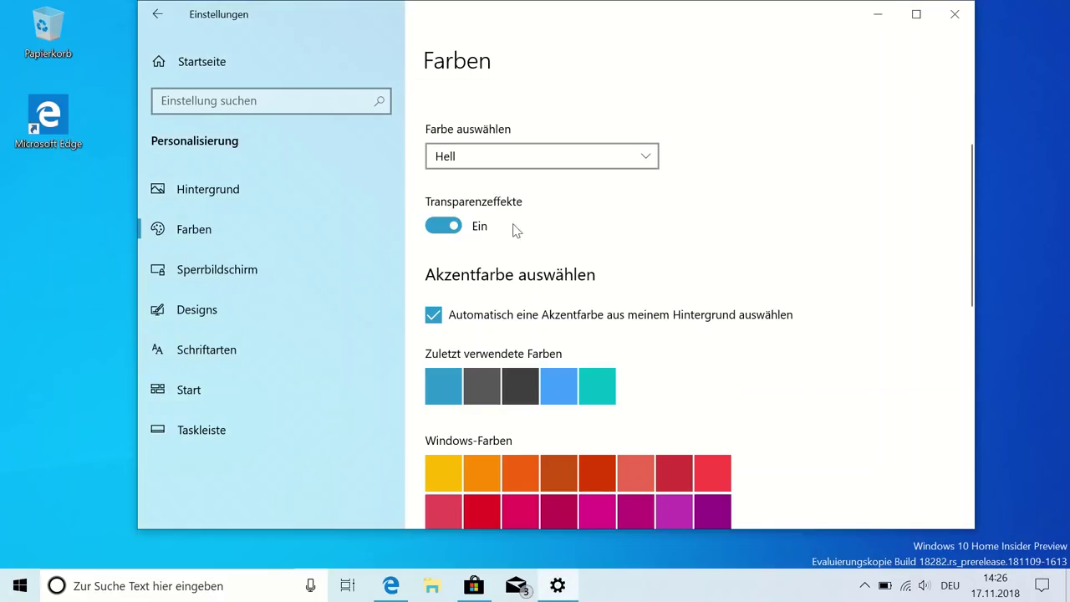
click(501, 158)
click(509, 184)
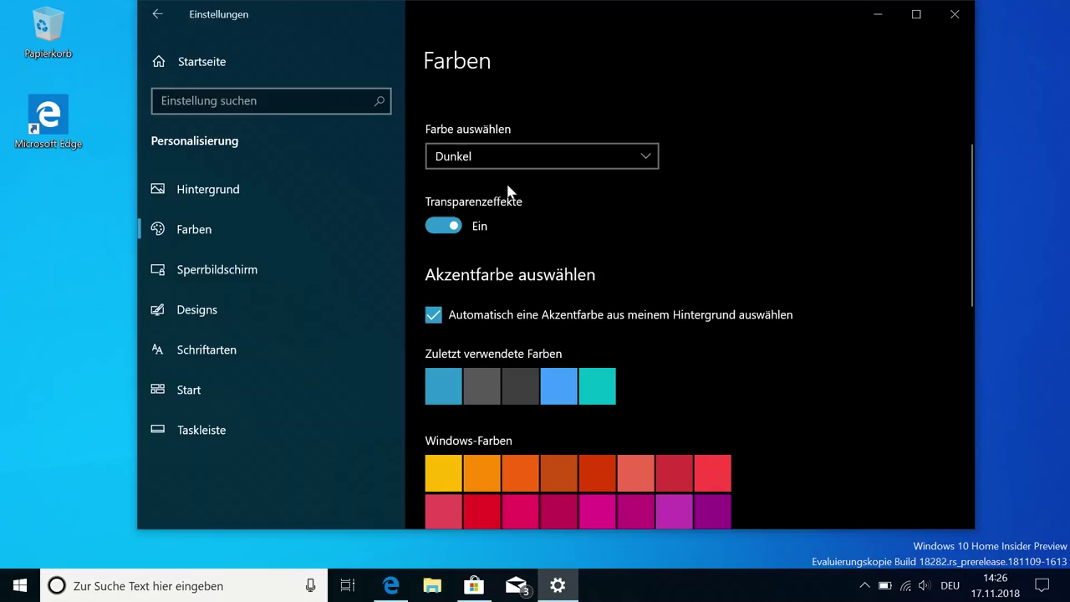
key(super)
key(super)
Try the accent color options for Start, Taskleiste und Info-Center and for Titelleisten und Fensterrahmen, switching each on and off again
scroll(626, 368, down, 5)
click(518, 443)
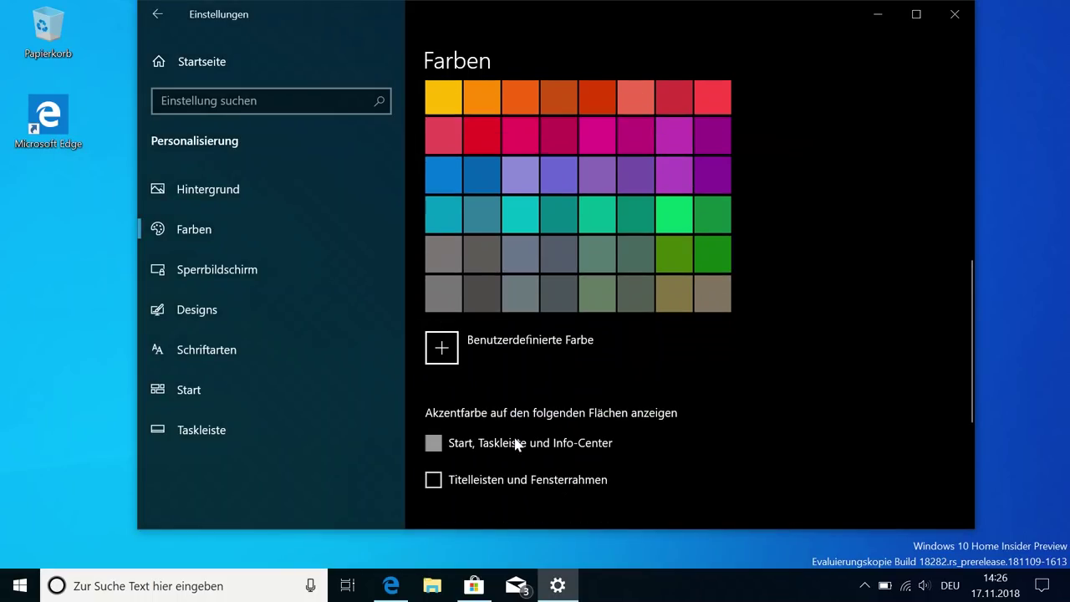
click(433, 443)
click(434, 479)
click(434, 480)
Set the color choice to Benutzerdefiniert with the default Windows mode Hell, and look over the Start menu
scroll(664, 381, up, 6)
click(499, 242)
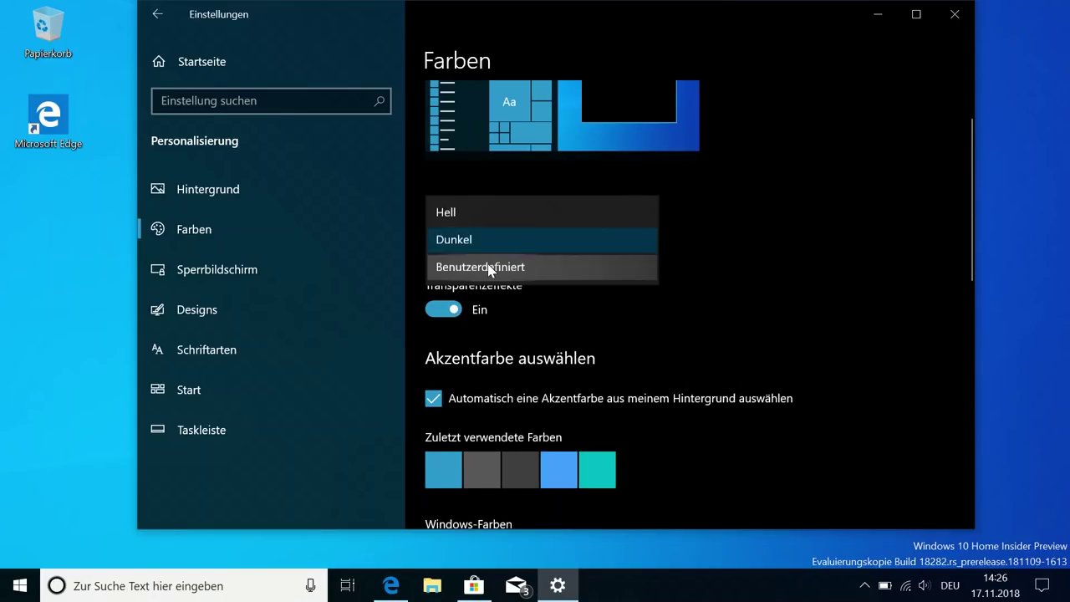
click(490, 267)
key(alt+F4)
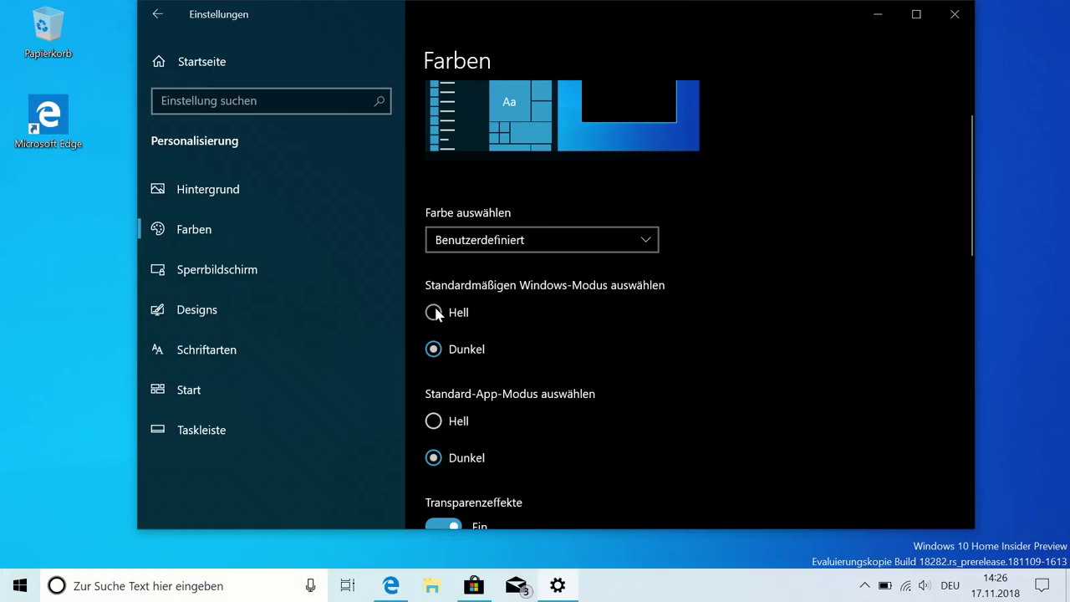
click(434, 313)
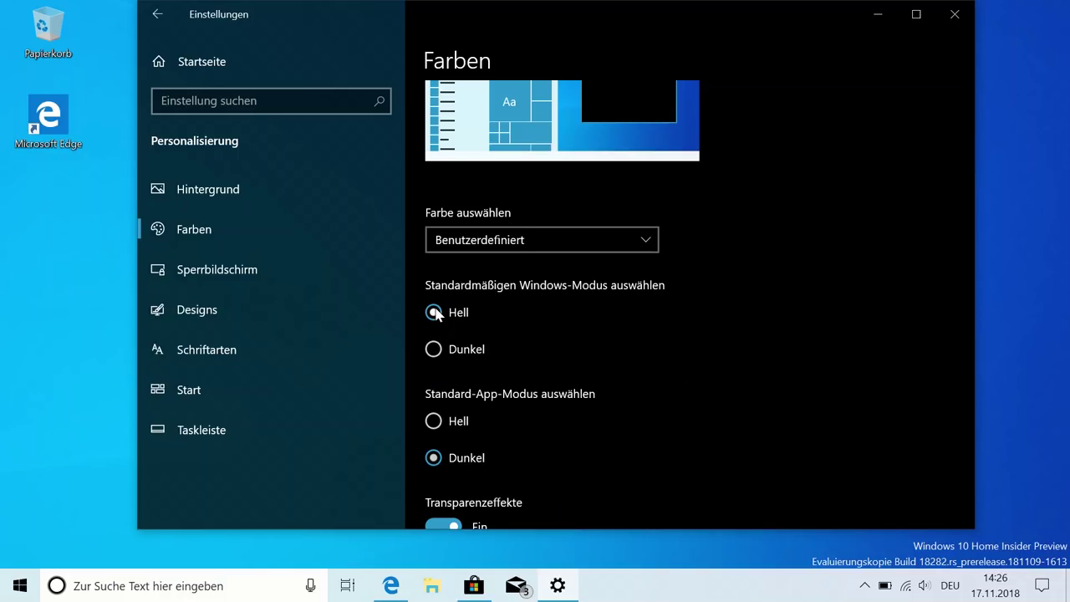
key(super)
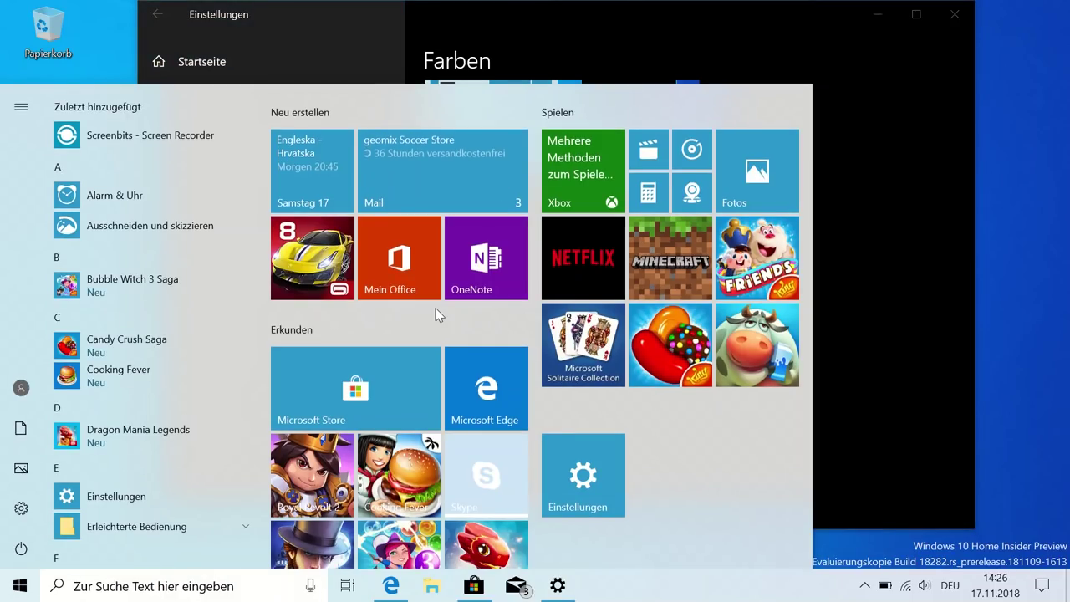
scroll(571, 499, down, 2)
scroll(635, 451, up, 2)
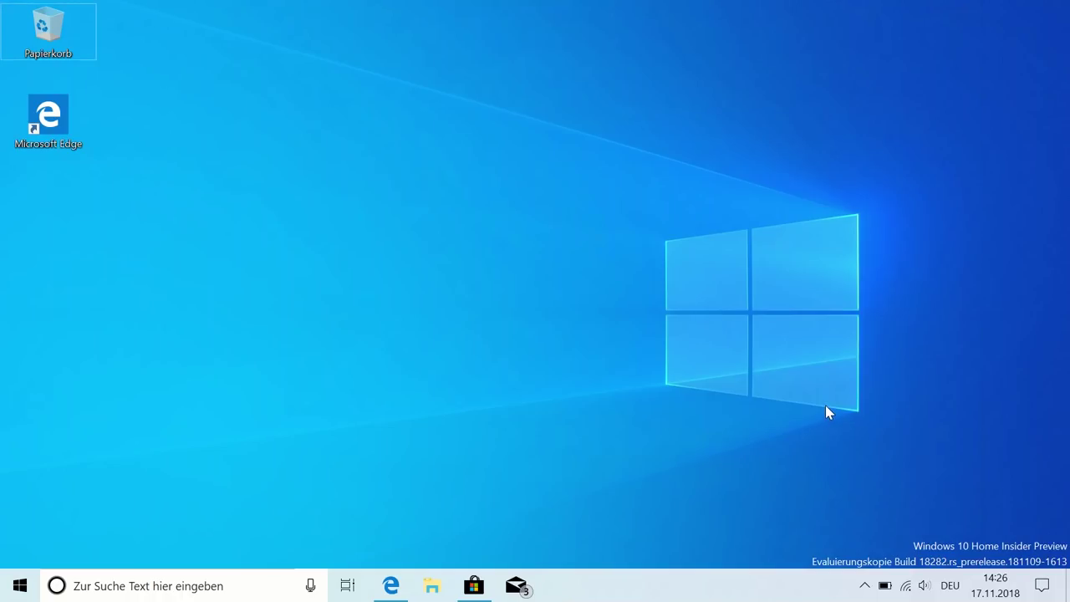
Open the Action Center and lower the screen brightness to just under half, raising it again to near maximum
click(1036, 583)
drag(991, 535, 903, 525)
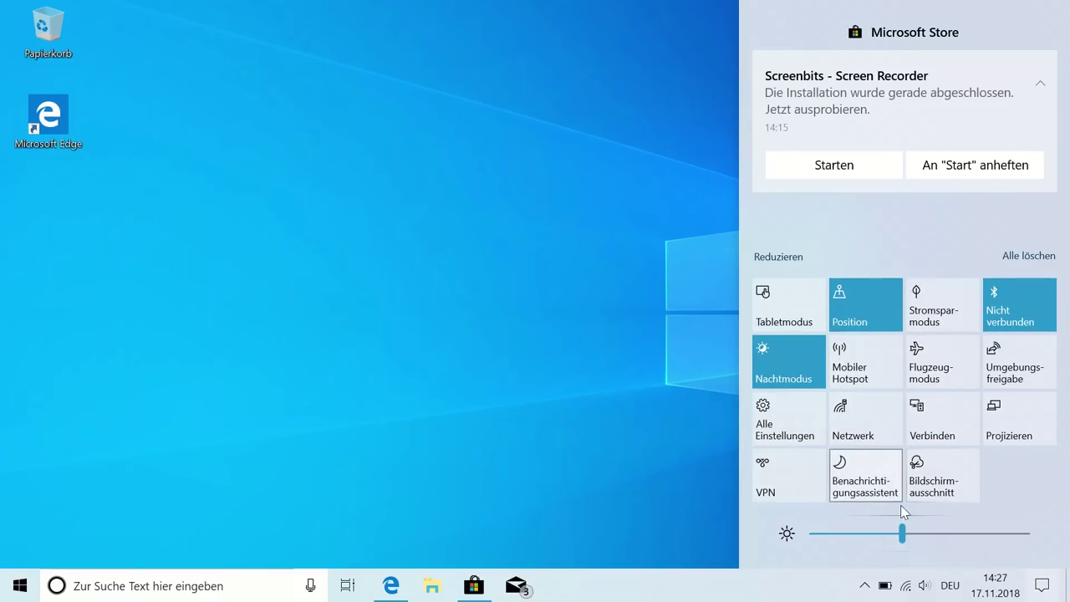
drag(901, 532, 1007, 535)
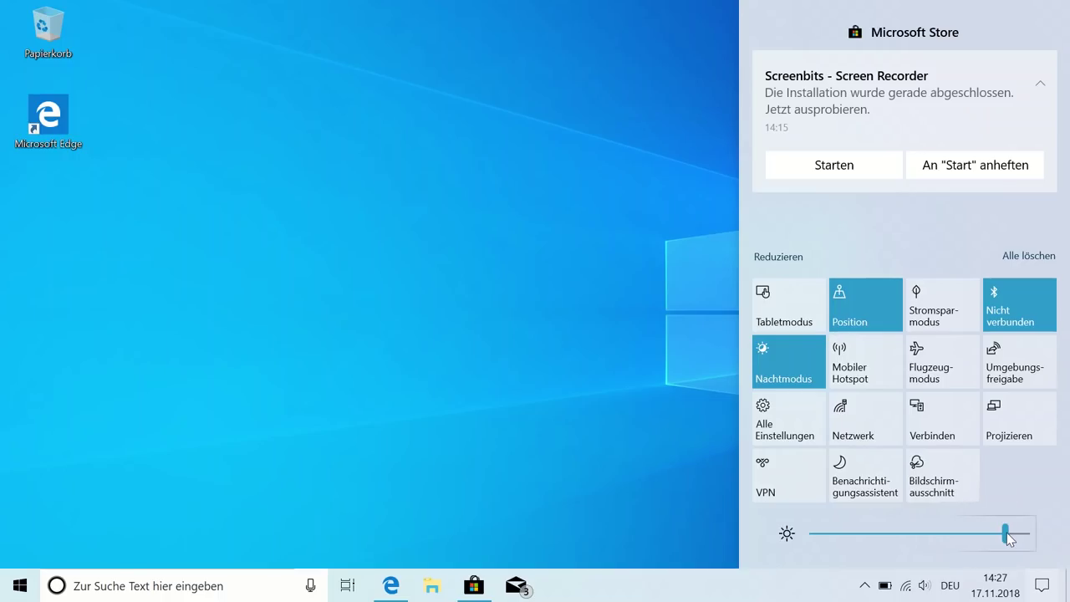
In the Anzeige system settings, lower the screen brightness stepwise, raise it back to maximum, and close the settings
click(778, 446)
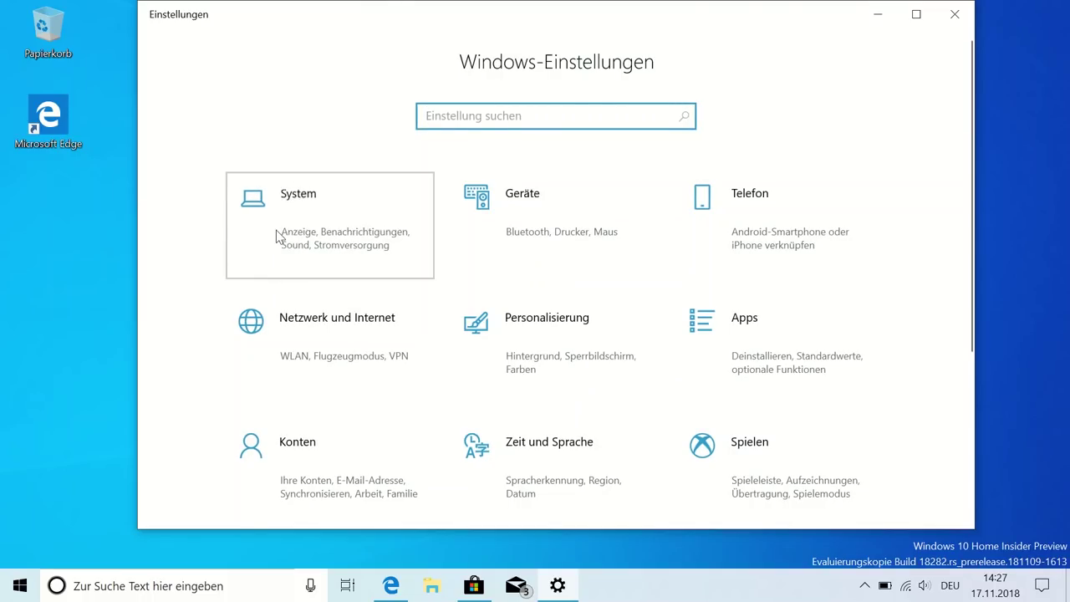
click(278, 237)
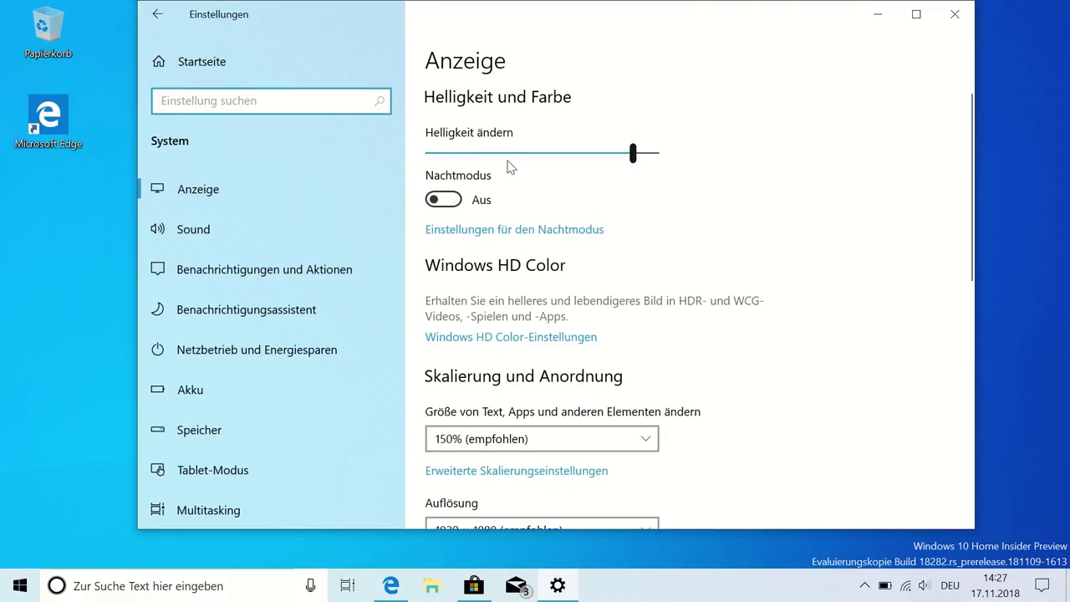
key(XF86MonBrightnessDown)
key(XF86MonBrightnessDown)
key(XF86MonBrightnessDown)
key(XF86MonBrightnessDown)
key(XF86MonBrightnessDown)
key(XF86MonBrightnessDown)
key(XF86MonBrightnessDown)
key(XF86MonBrightnessUp)
key(XF86MonBrightnessUp)
key(XF86MonBrightnessUp)
key(XF86MonBrightnessUp)
key(XF86MonBrightnessUp)
key(XF86MonBrightnessUp)
key(XF86MonBrightnessUp)
key(XF86MonBrightnessUp)
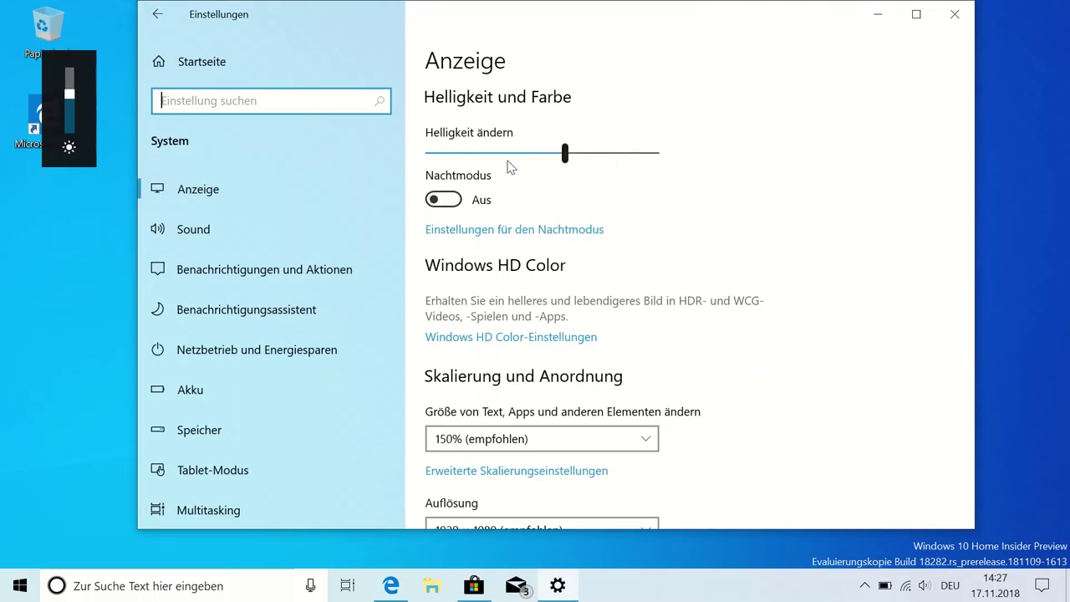
click(959, 15)
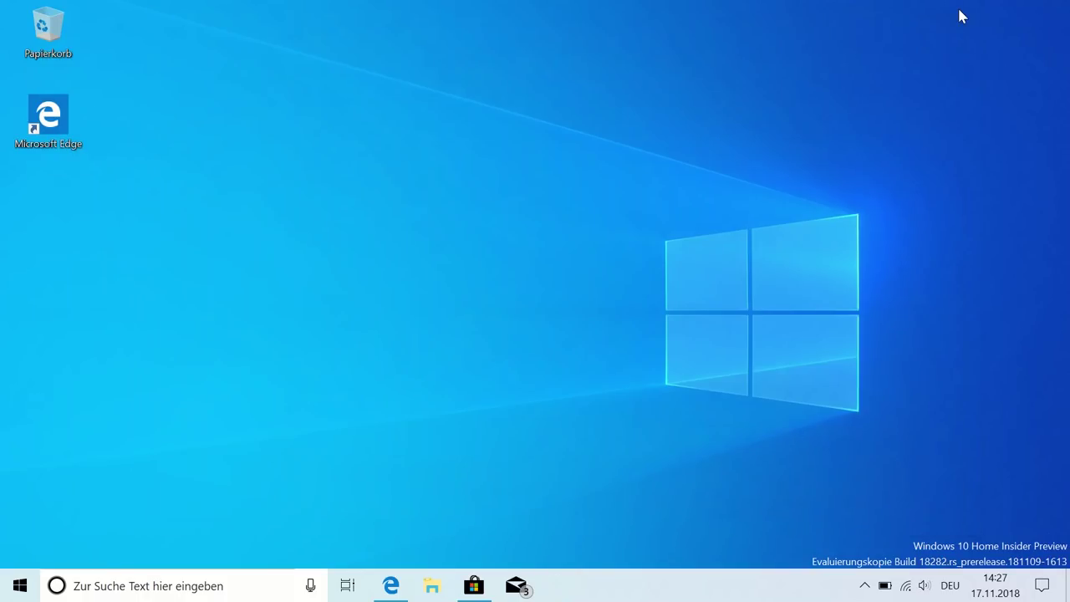
In the Action Center, reduce the screen brightness slightly and clear all notifications
key(super)
key(super)
key(super+a)
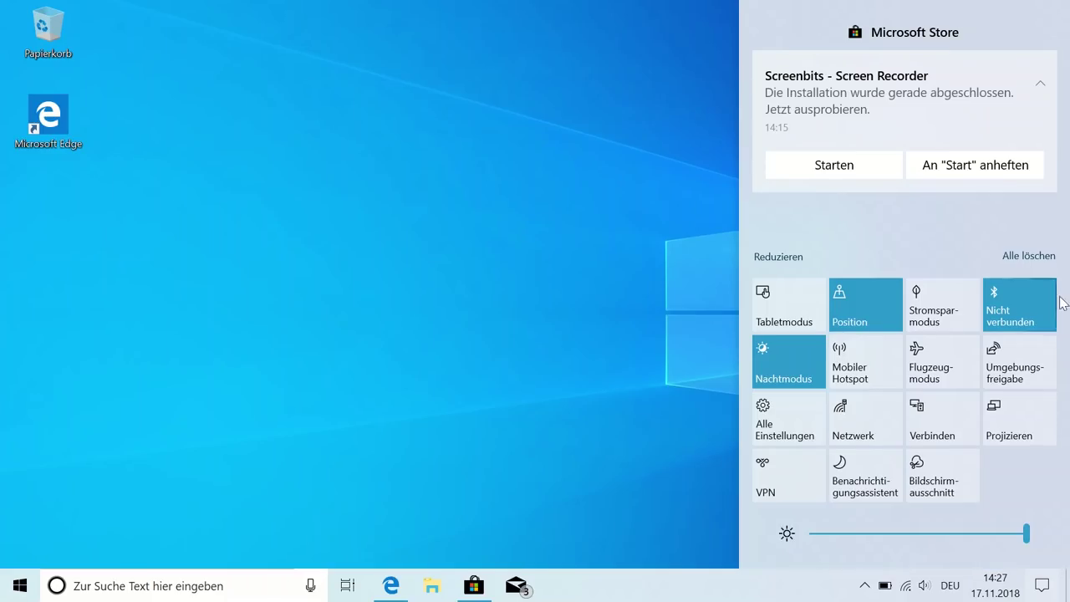
drag(1005, 546, 1018, 542)
click(1007, 255)
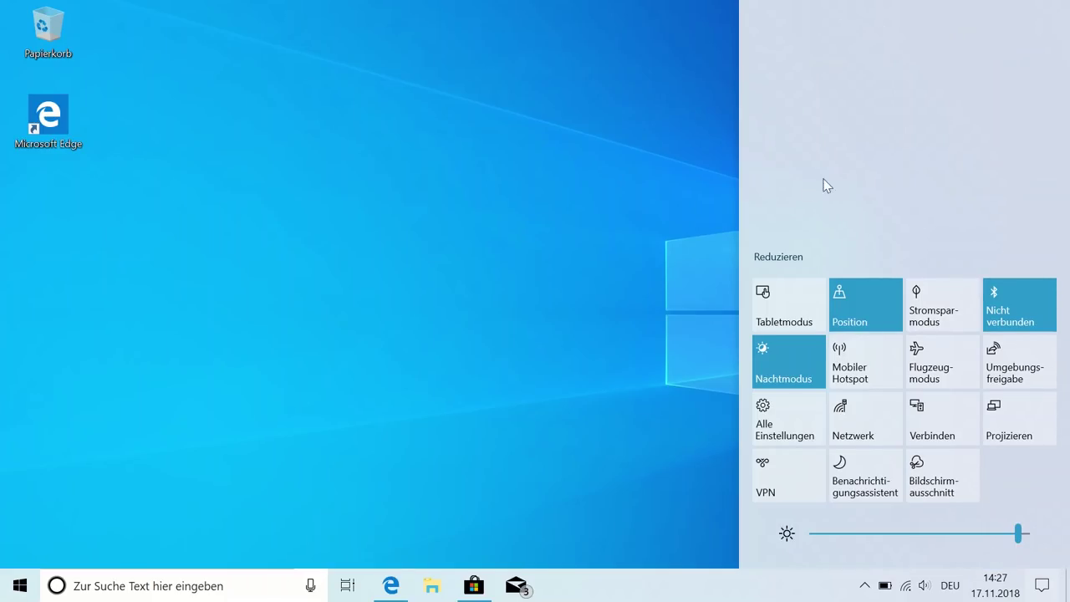
Collapse and expand the quick actions in the Action Center, and readjust the screen brightness
click(782, 263)
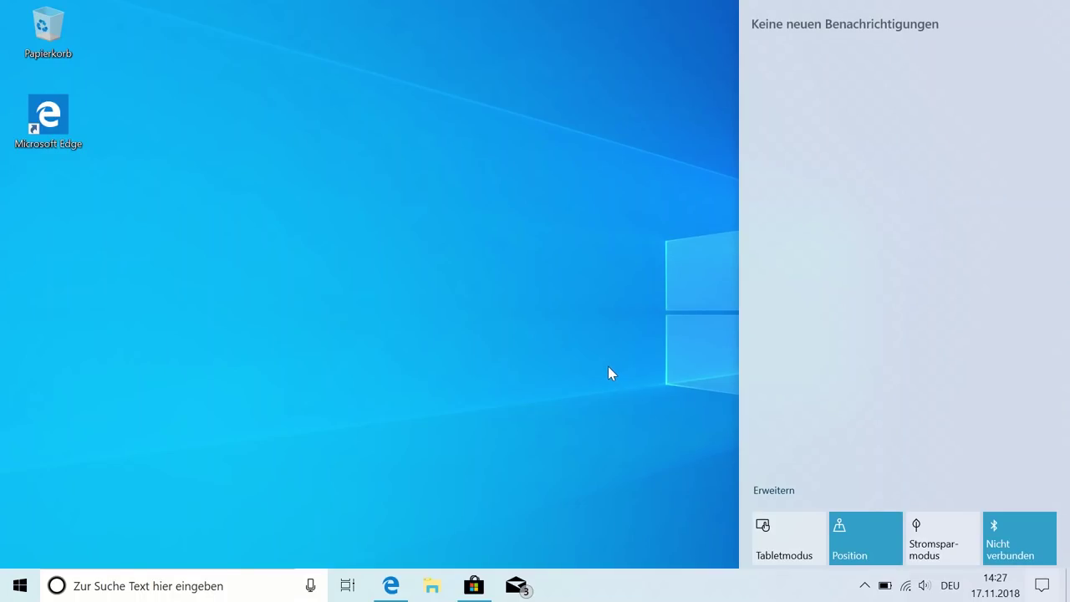
click(774, 476)
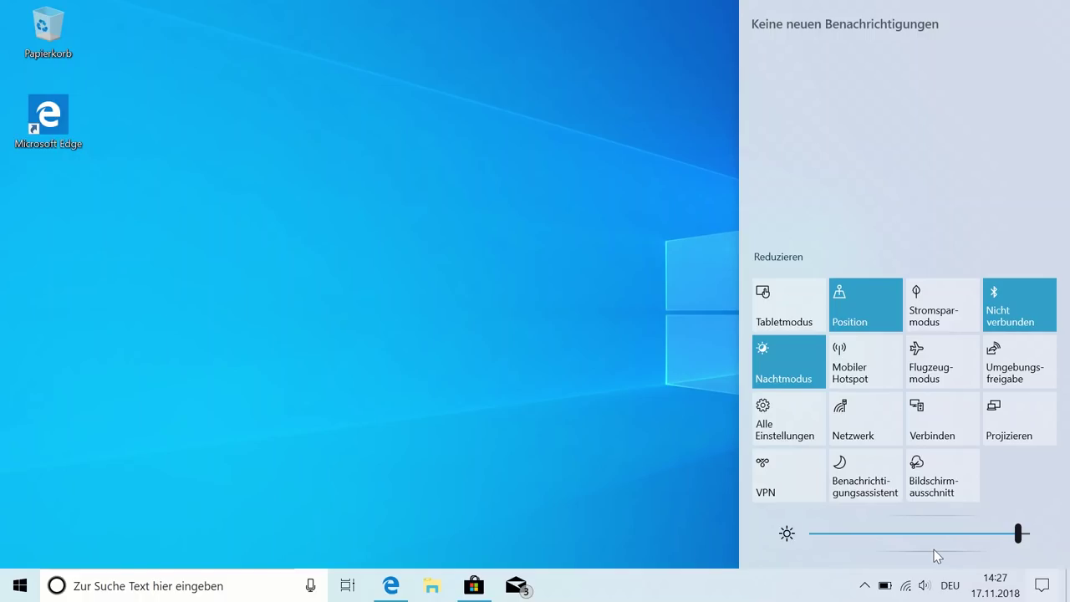
drag(933, 549, 986, 529)
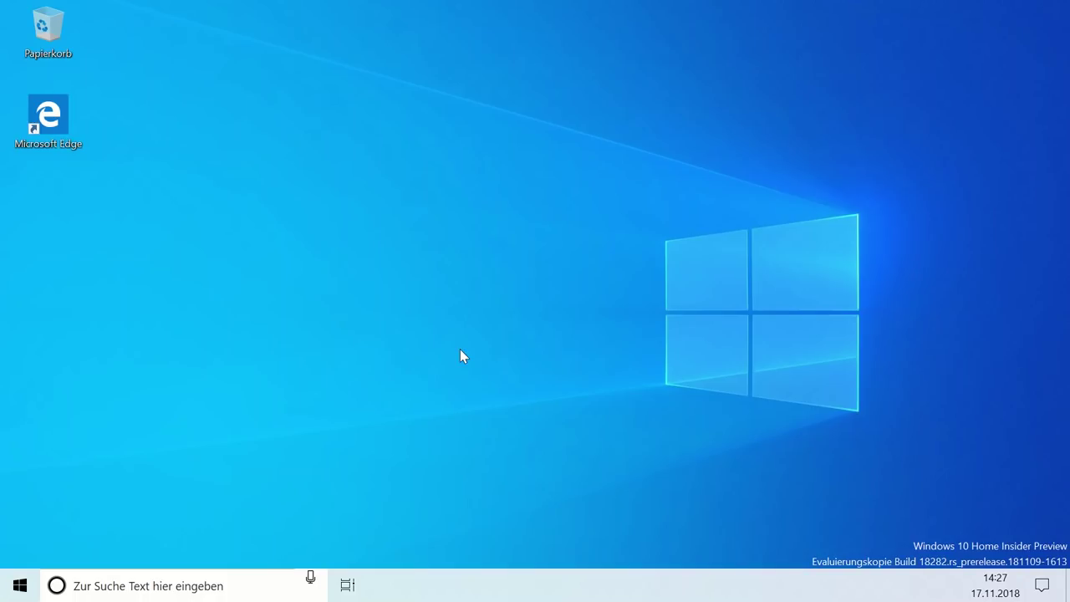
Open the Windows Update page of the Update und Sicherheit settings
key(super)
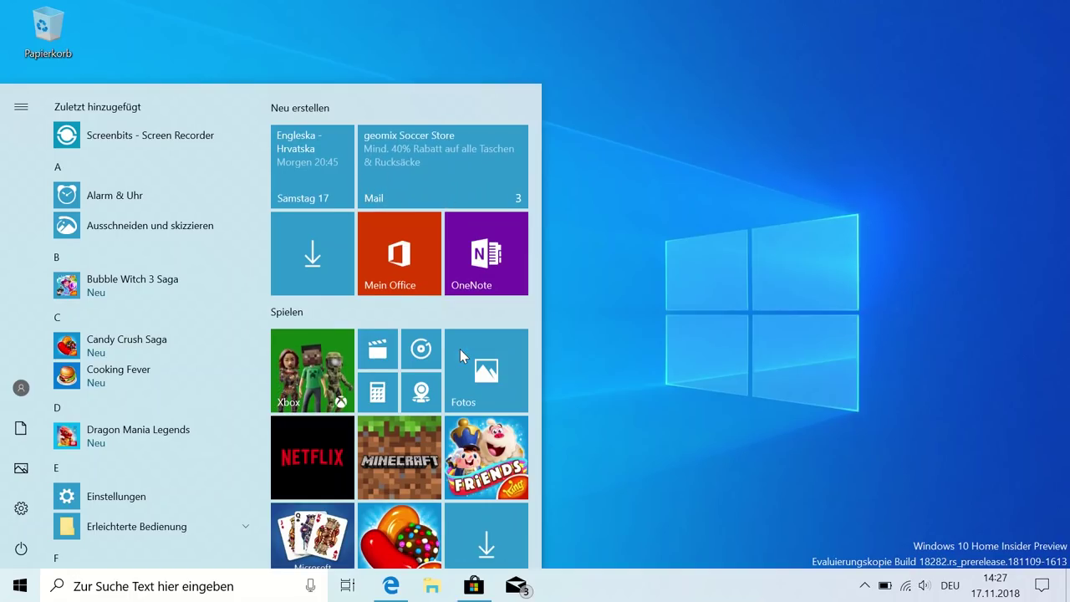
click(21, 506)
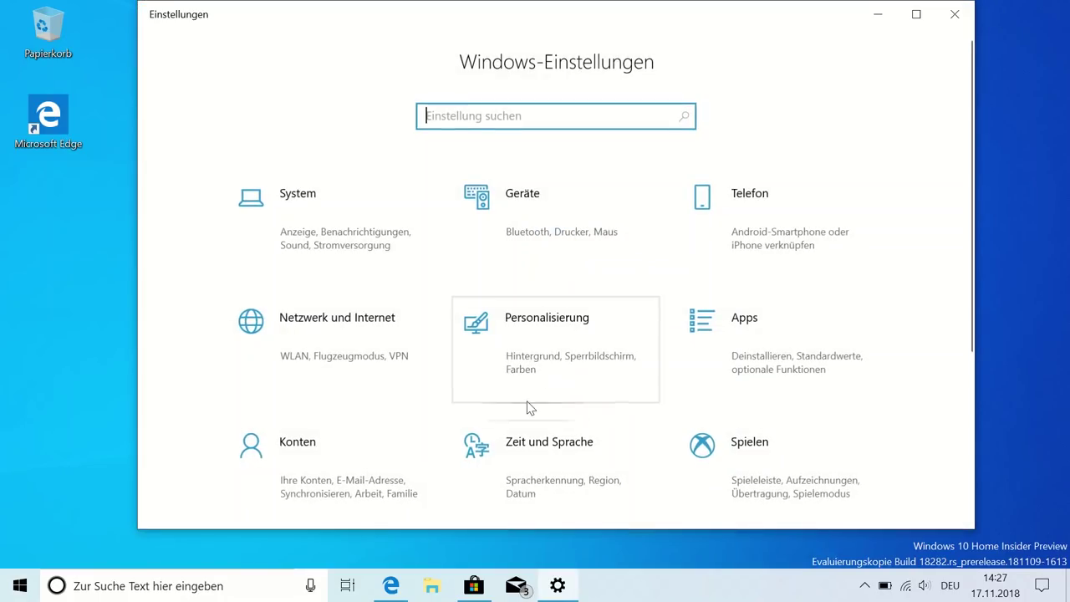
scroll(501, 417, down, 5)
click(320, 504)
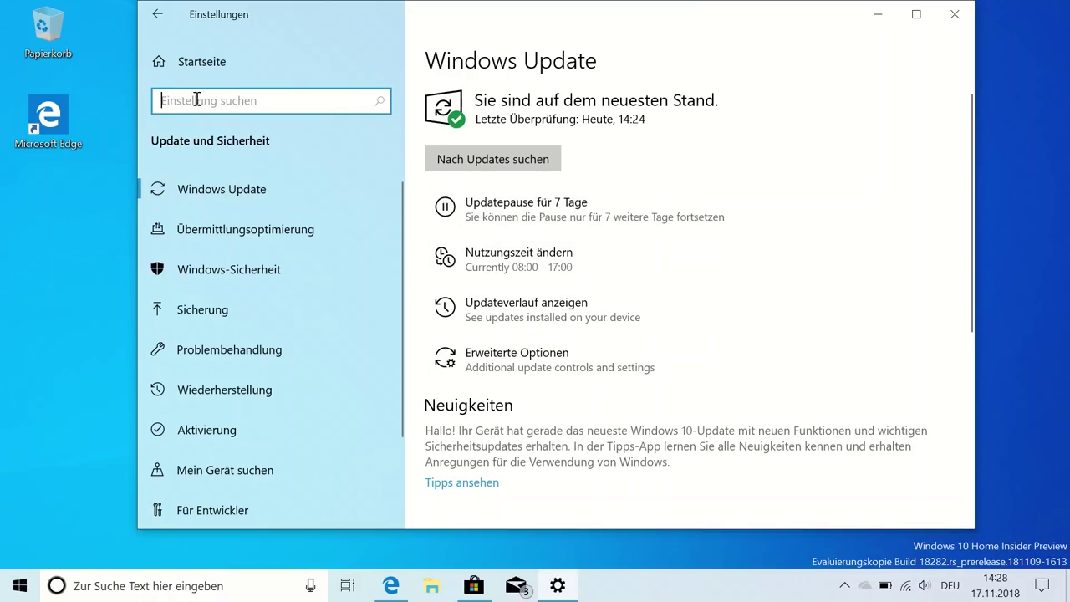
Pause Windows updates for 7 days, resume them, and close the settings
click(562, 212)
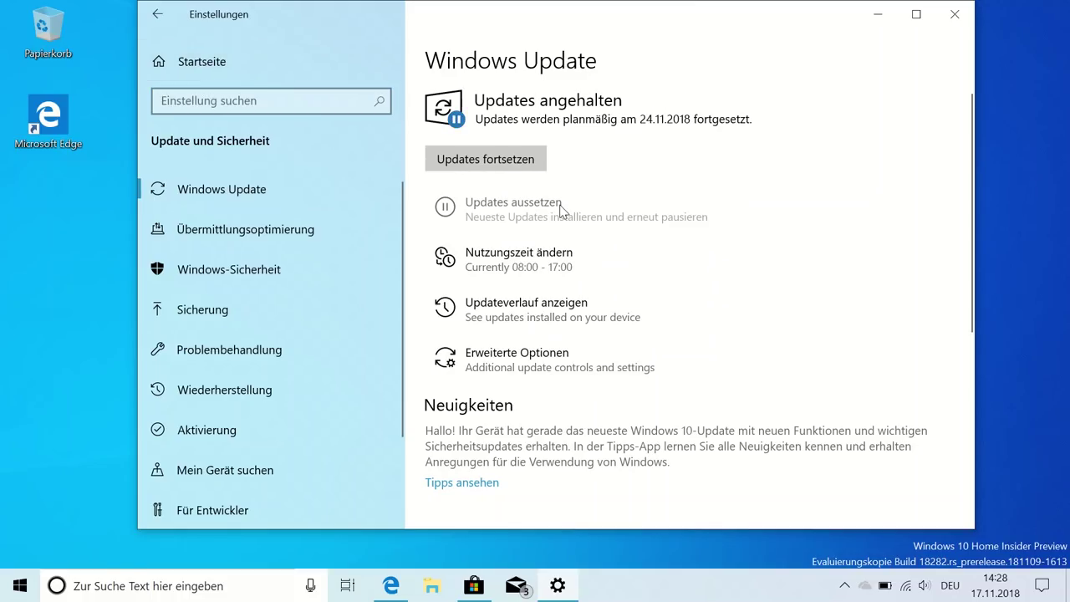
click(508, 168)
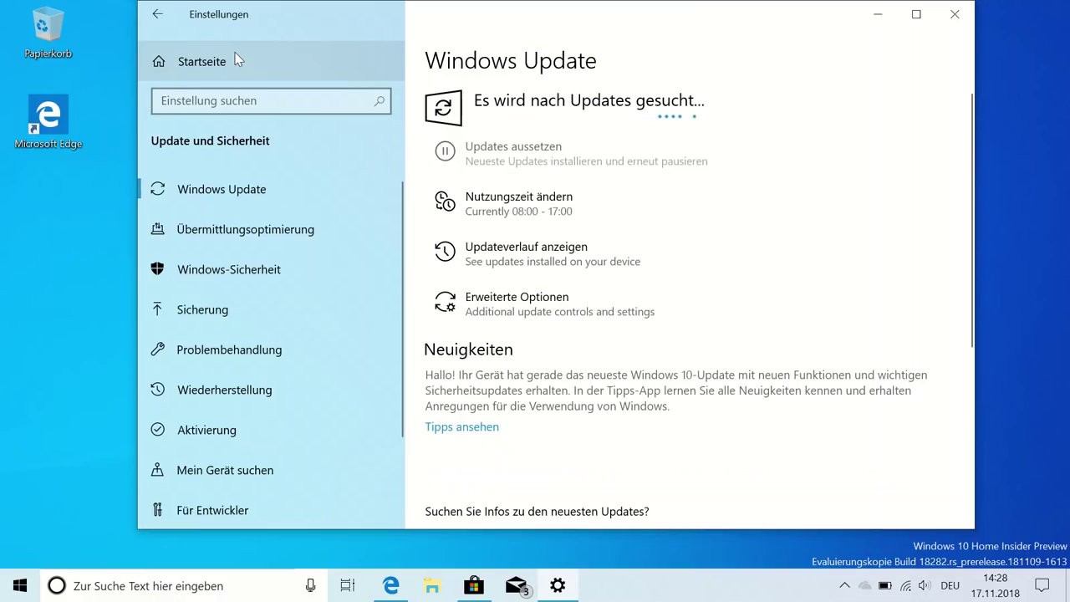
key(alt+F4)
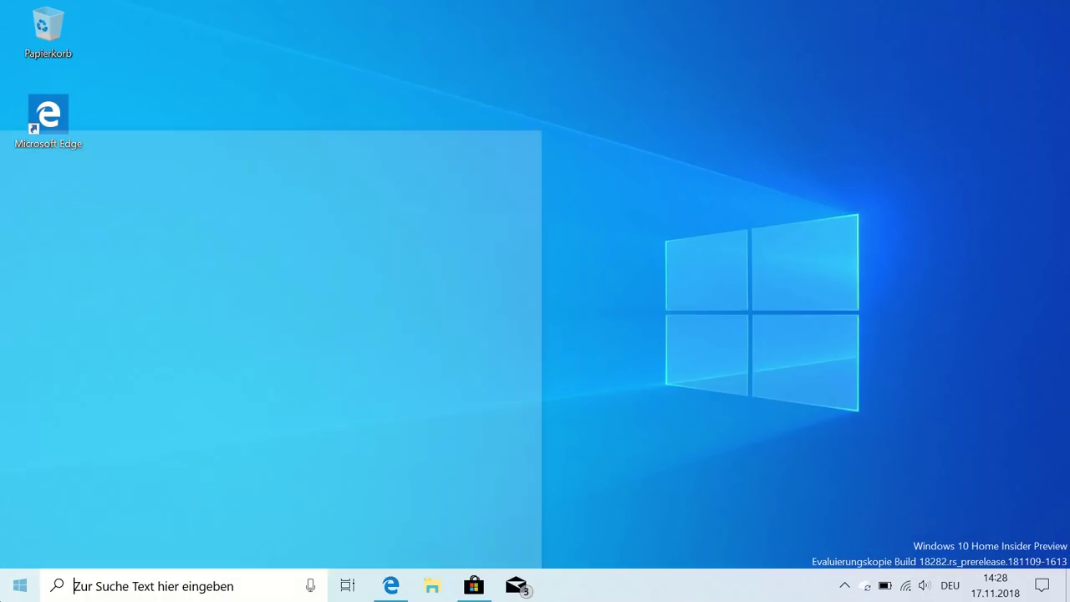
Find the Wetter app in the Start menu's app list and choose to uninstall it
key(super)
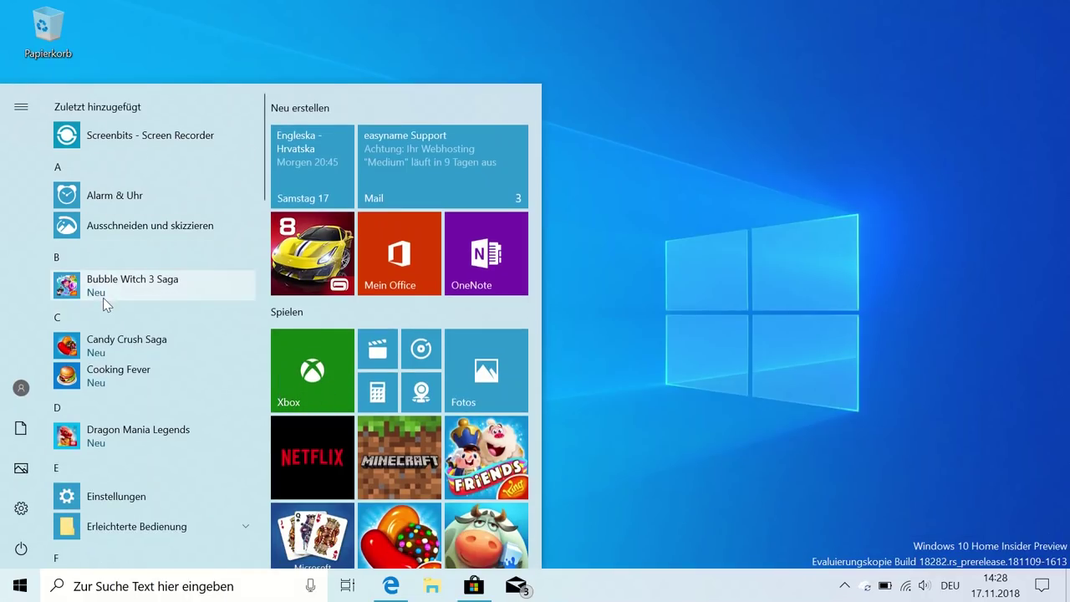
scroll(103, 298, down, 1)
scroll(103, 298, down, 5)
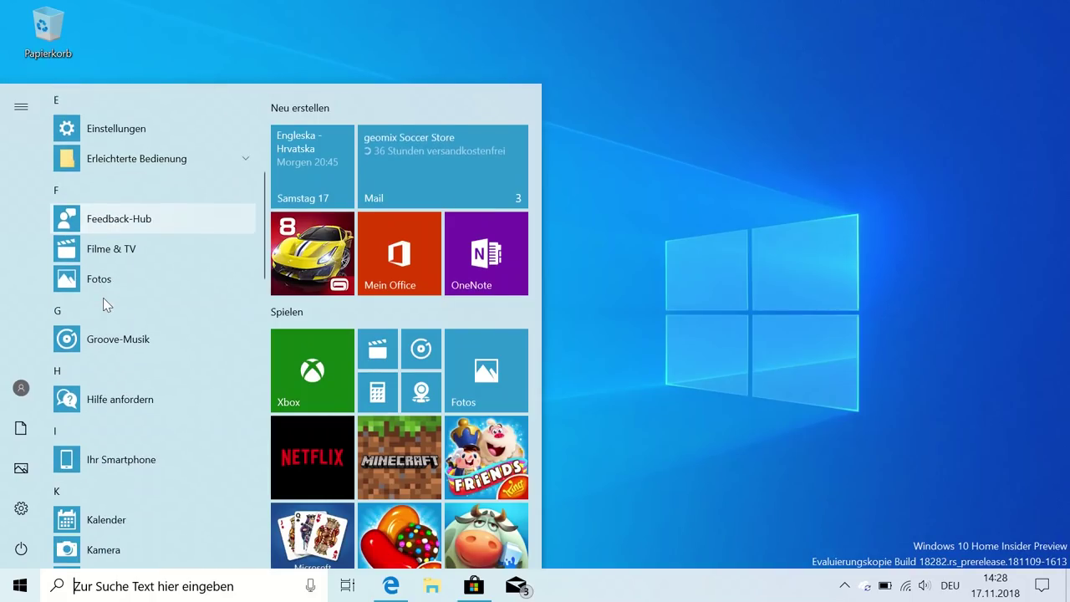
scroll(110, 321, down, 2)
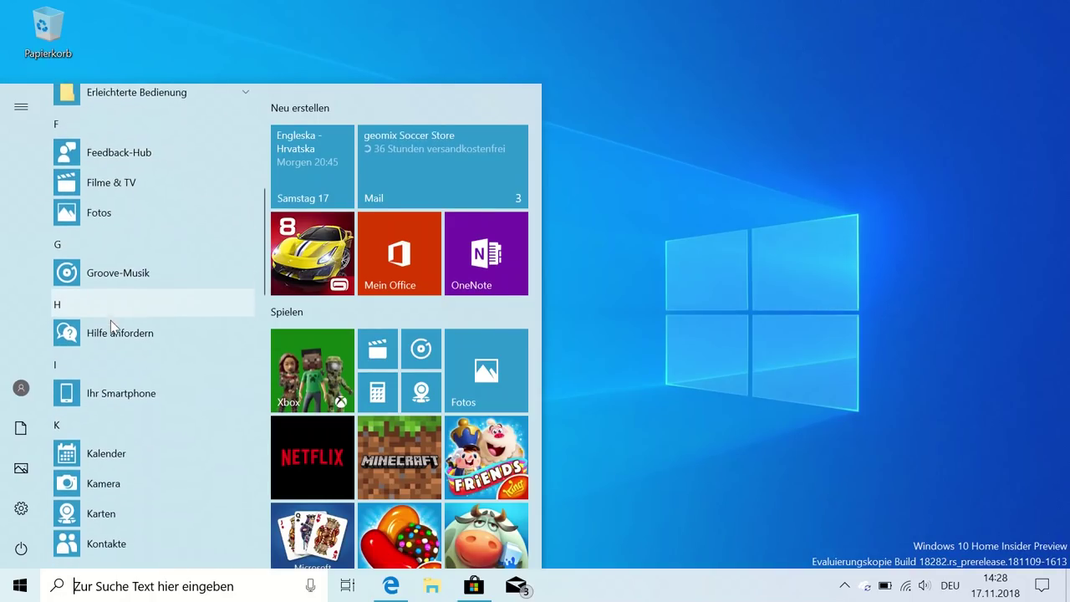
scroll(118, 398, down, 1)
scroll(118, 398, down, 10)
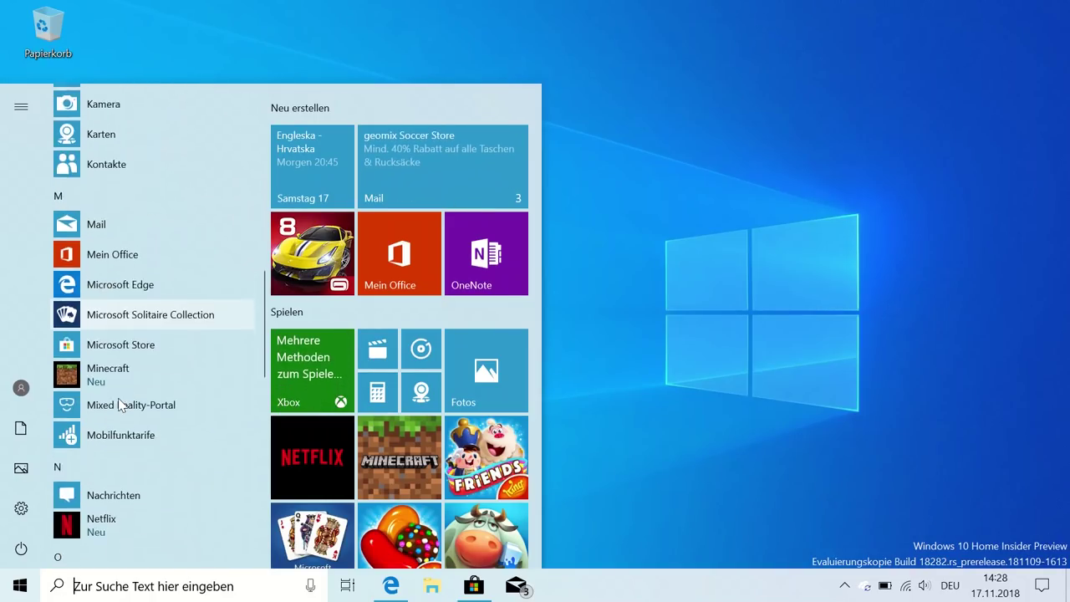
scroll(118, 397, down, 3)
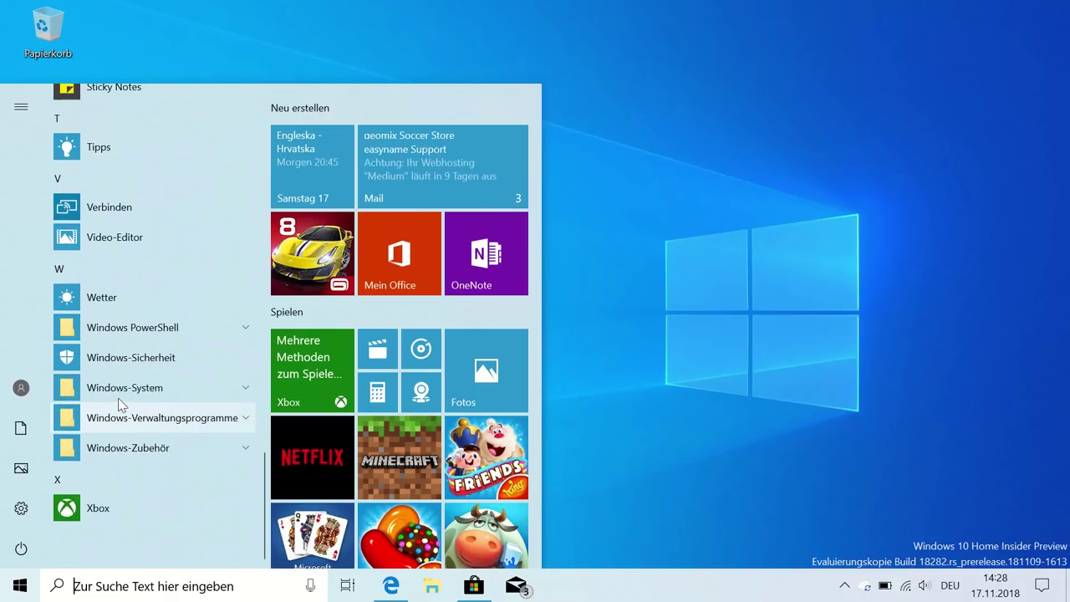
scroll(118, 399, up, 1)
right_click(106, 352)
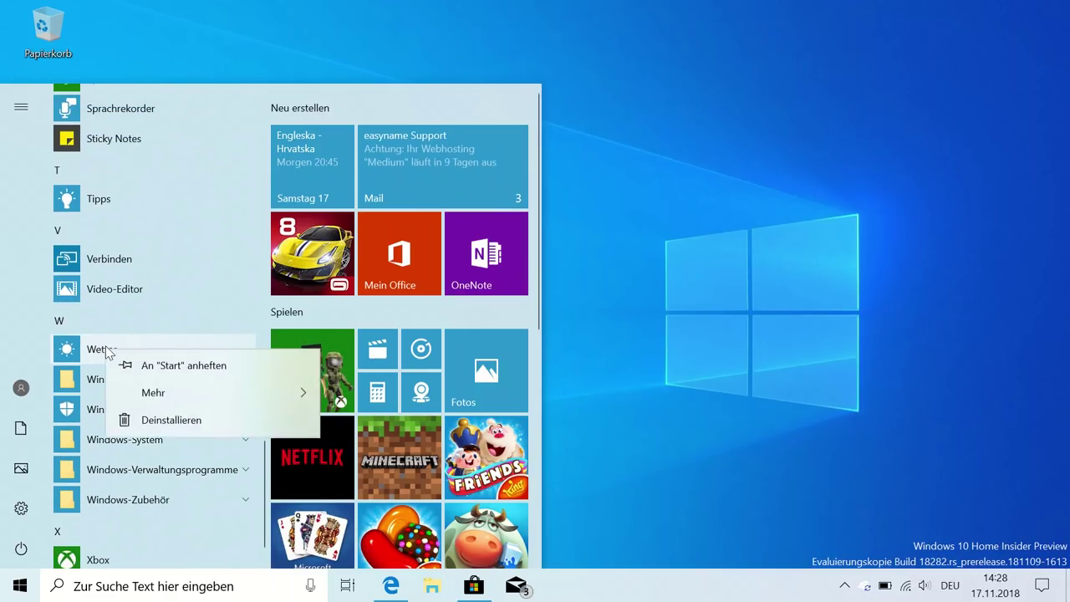
click(167, 420)
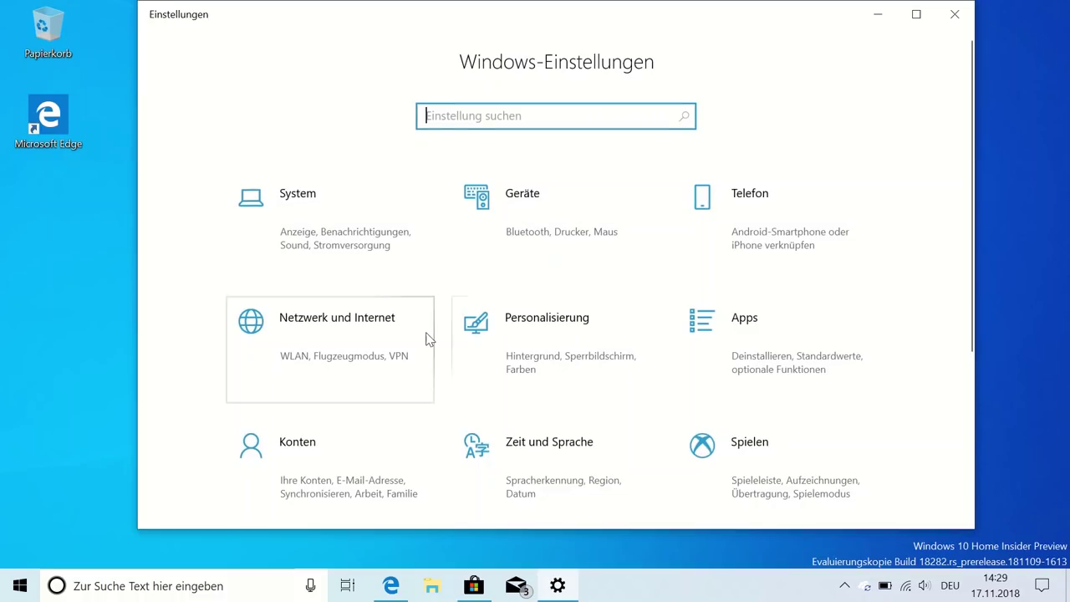
Open the Windows durchsuchen page of the Cortana settings and set Meine Dateien finden to Klassisch
scroll(425, 342, down, 3)
click(505, 337)
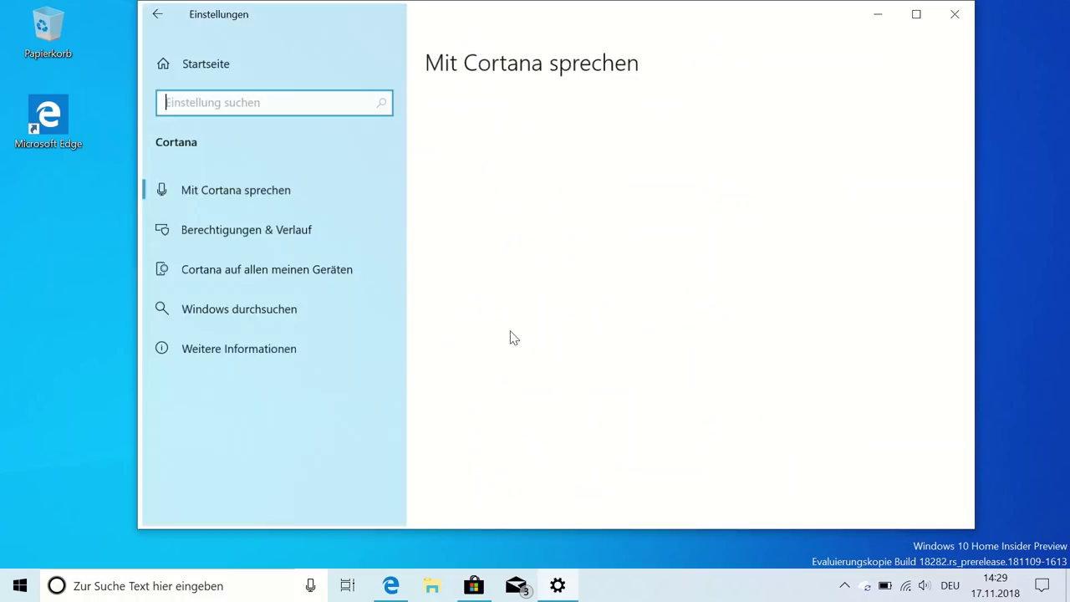
click(271, 310)
scroll(435, 292, down, 3)
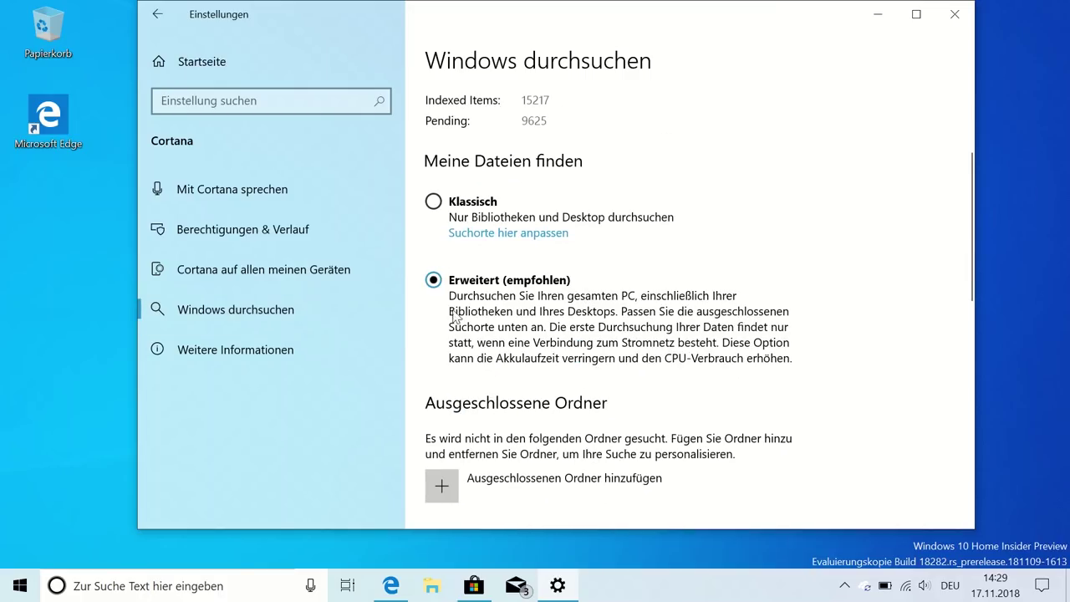
click(433, 206)
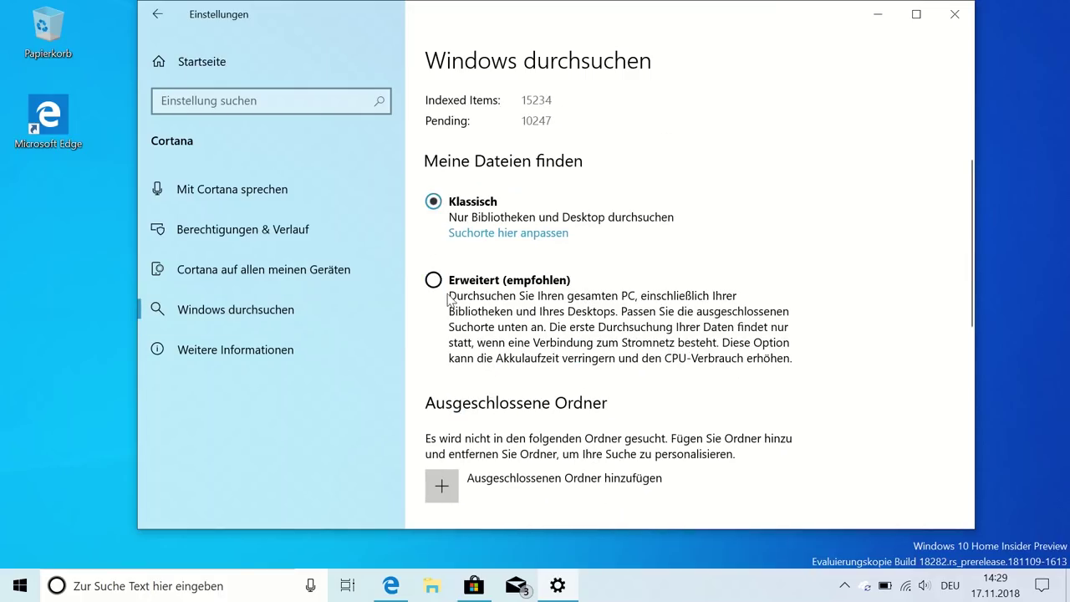
scroll(539, 405, down, 1)
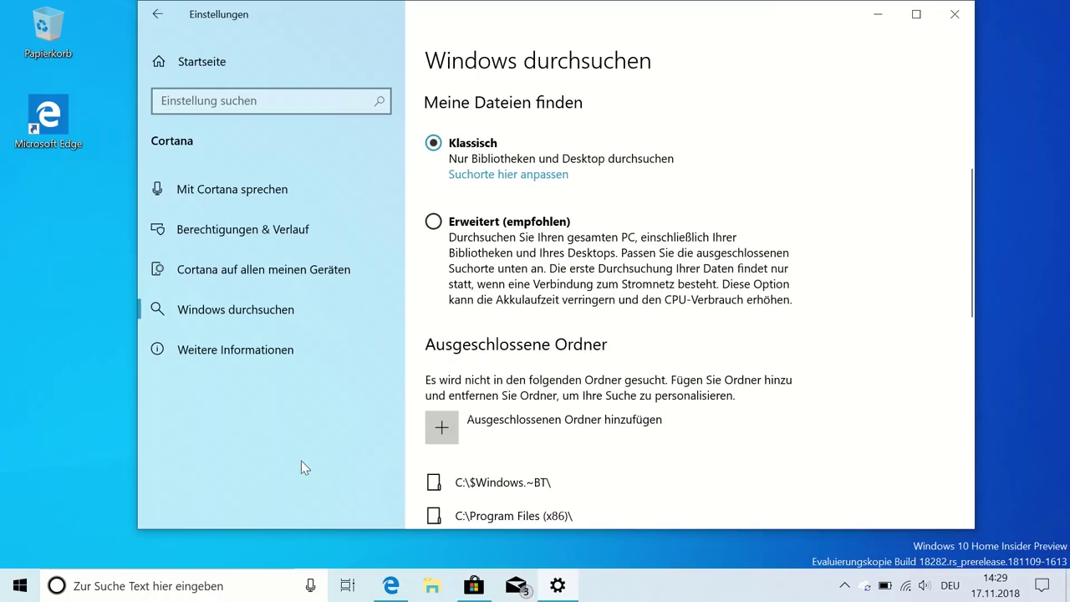
View the Apps filter and the additional categories in Windows search, and close the search and the settings
click(231, 590)
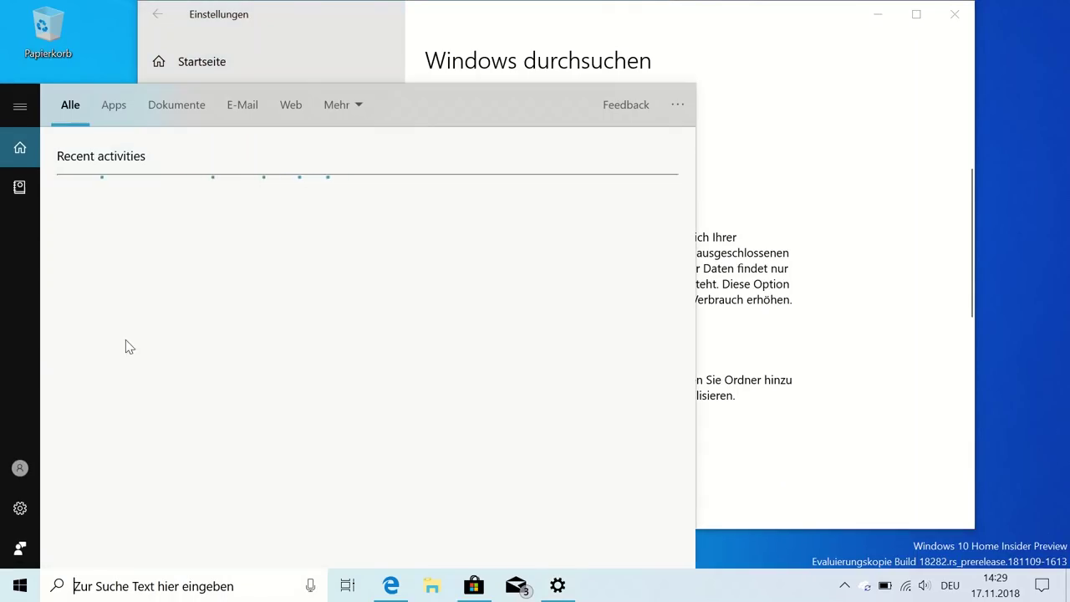
click(110, 108)
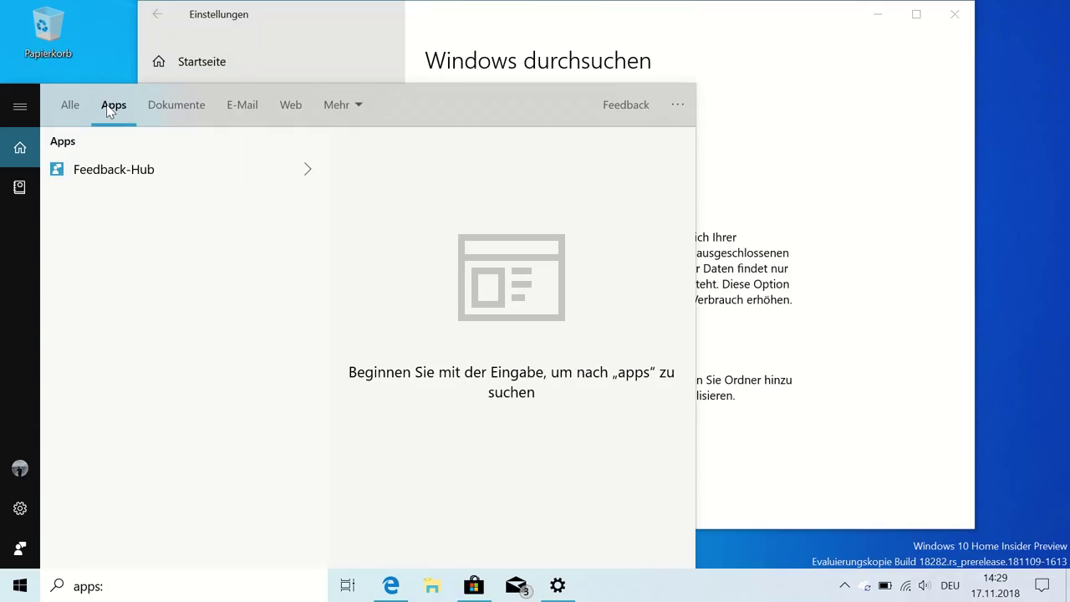
click(355, 105)
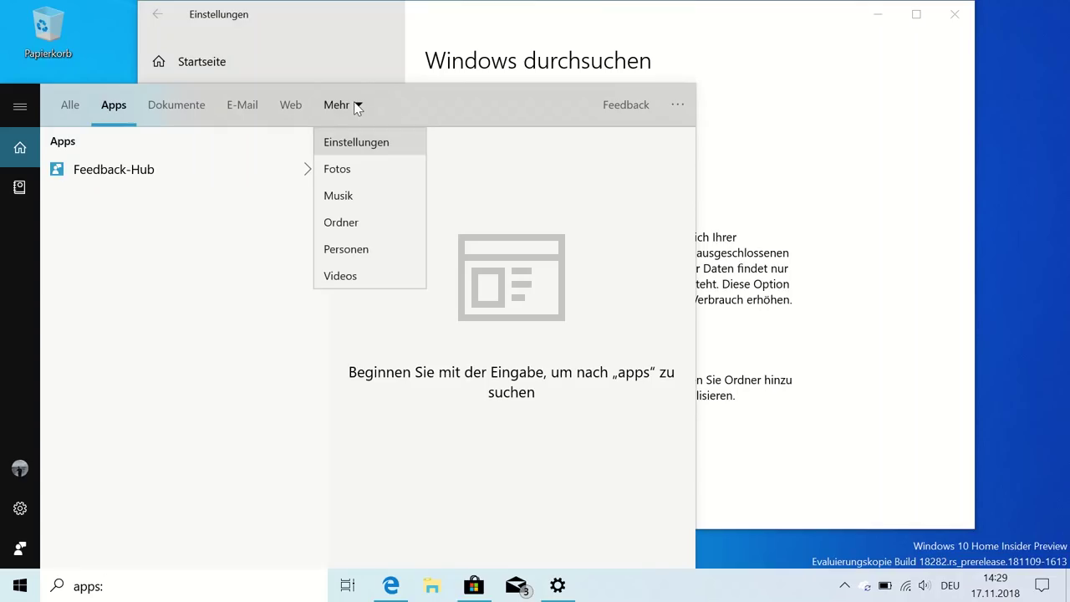
click(884, 264)
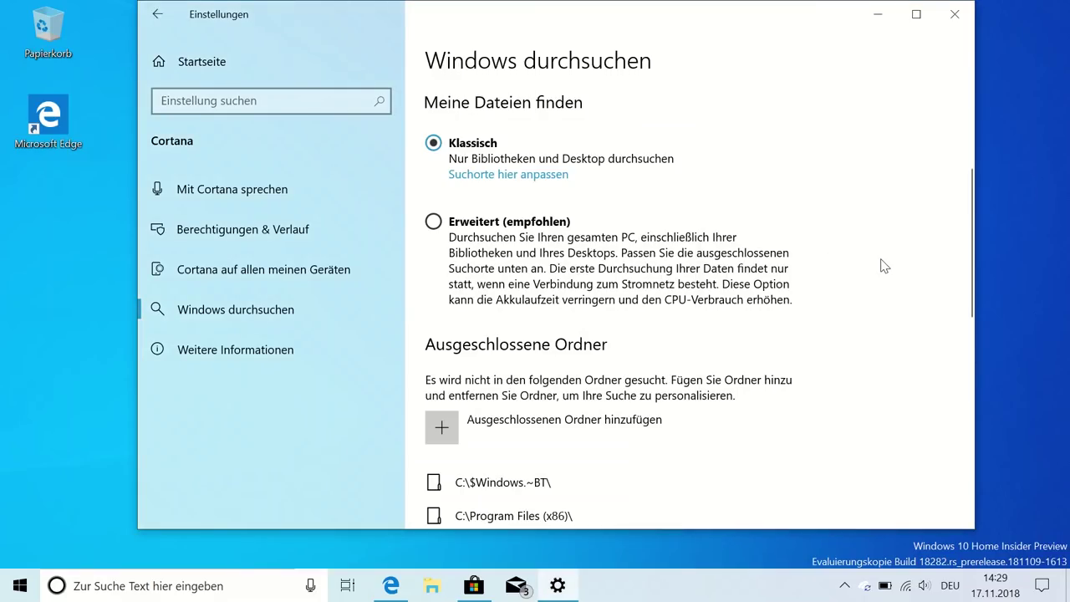
click(954, 15)
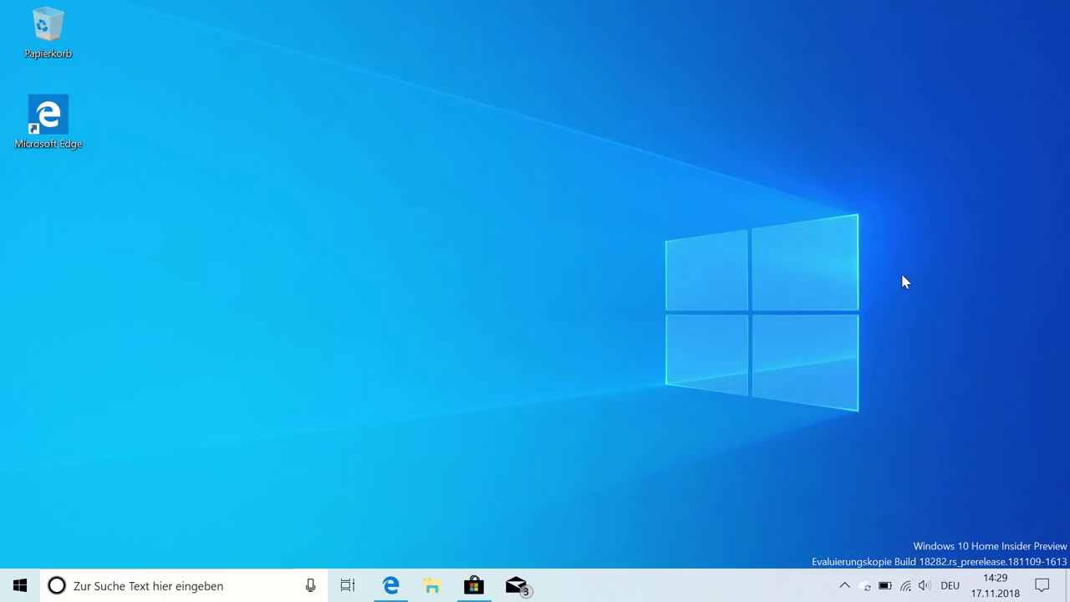